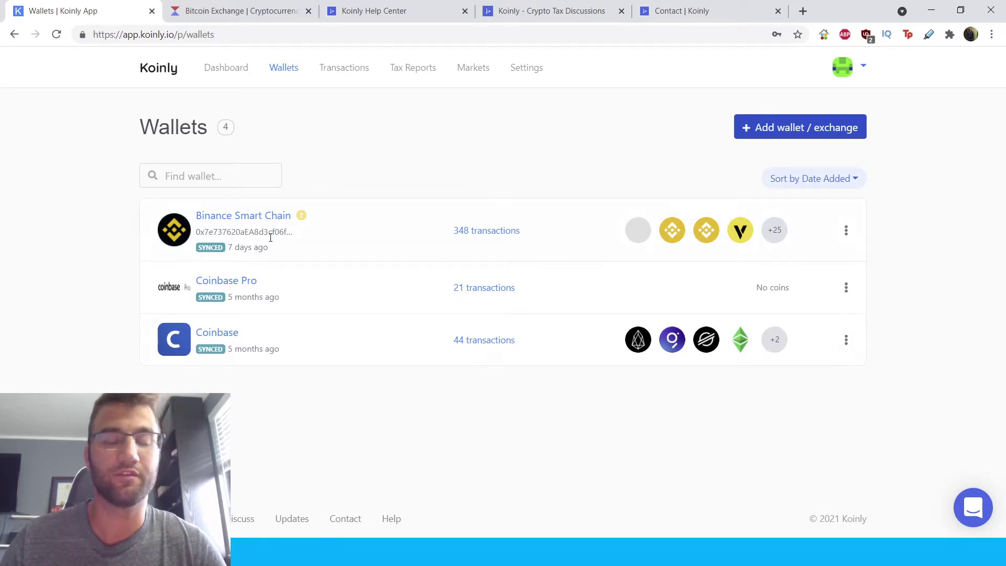
Step: Add a Waves Exchange wallet set to import from file, then switch to the Waves Exchange tab
click(793, 128)
text(waves)
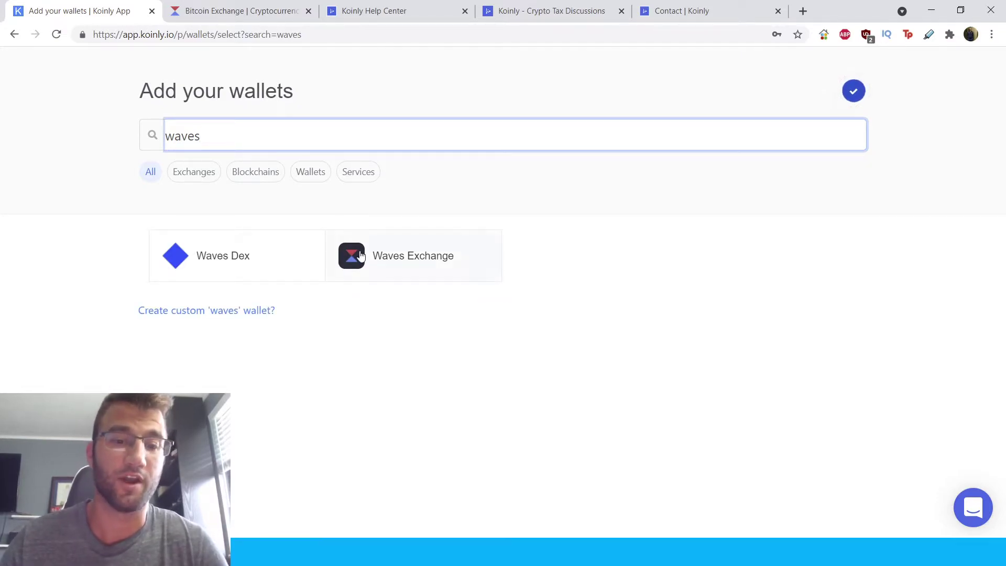
click(388, 252)
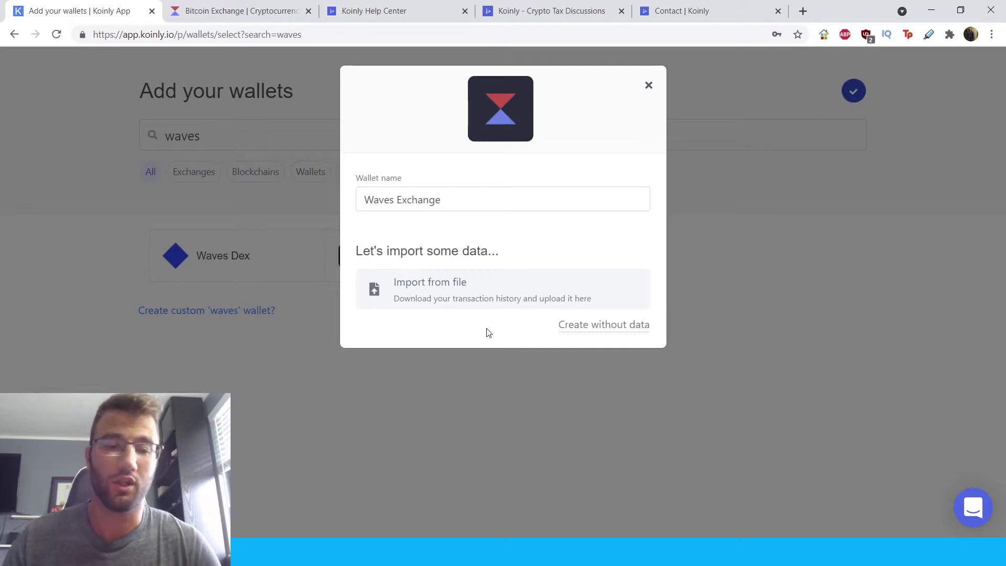
click(468, 305)
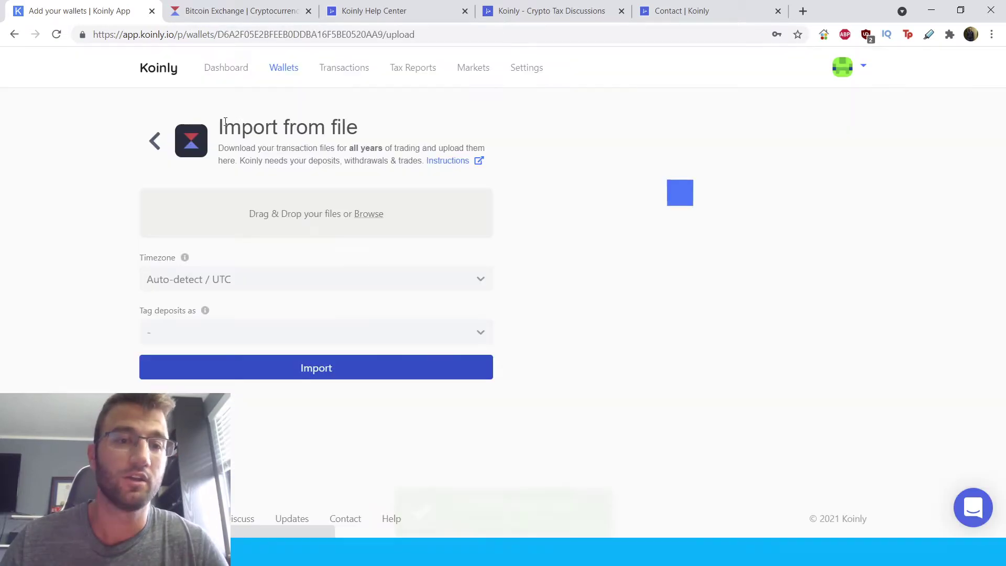
click(222, 12)
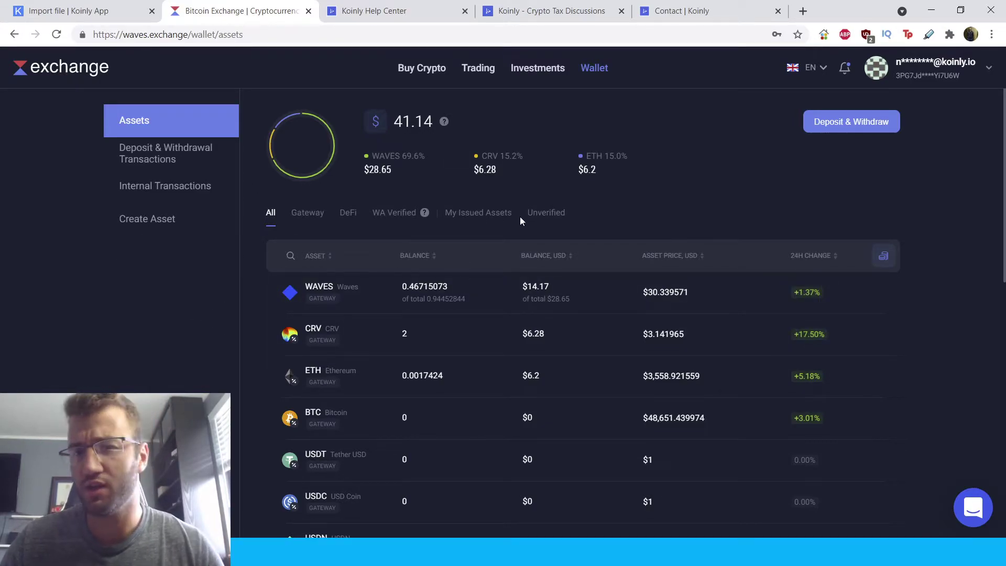
Step: Open the Waves Exchange wallet's Internal Transactions page listing the five Sep 15 transactions
mouse_move(595, 70)
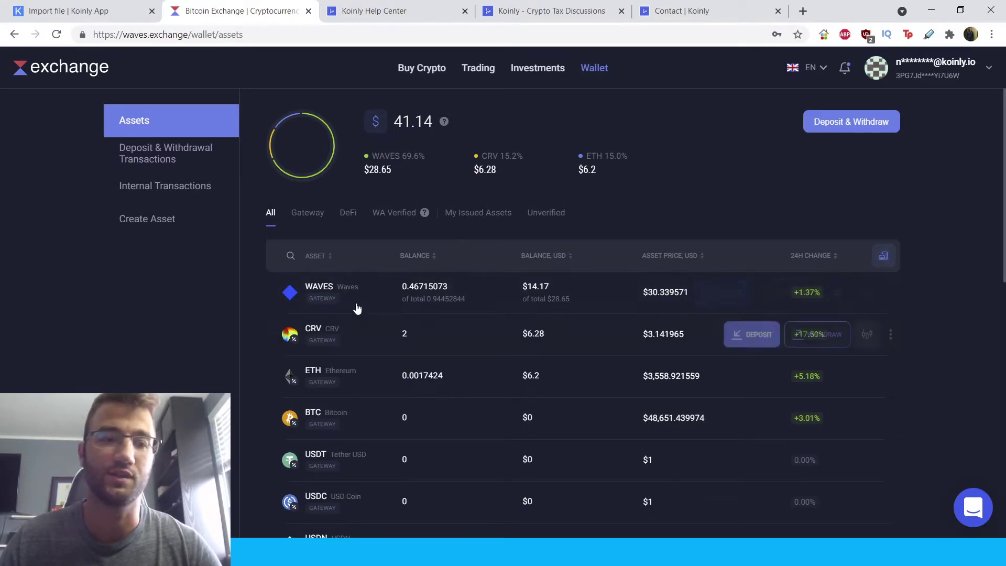
click(190, 192)
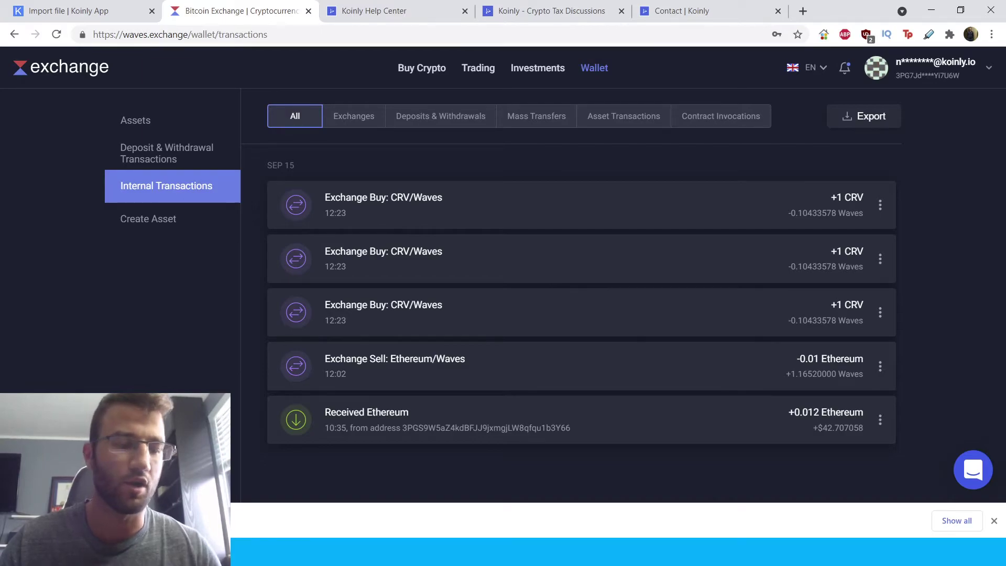
Step: Open the exported transactions file from the Waves folder in Excel, check its five rows, and return to the browser
mouse_move(309, 550)
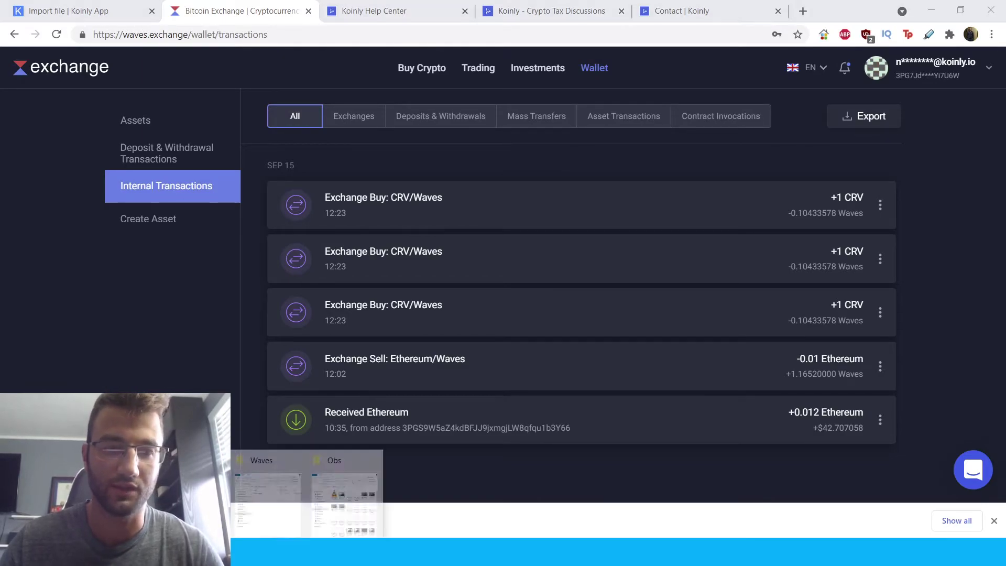
click(265, 482)
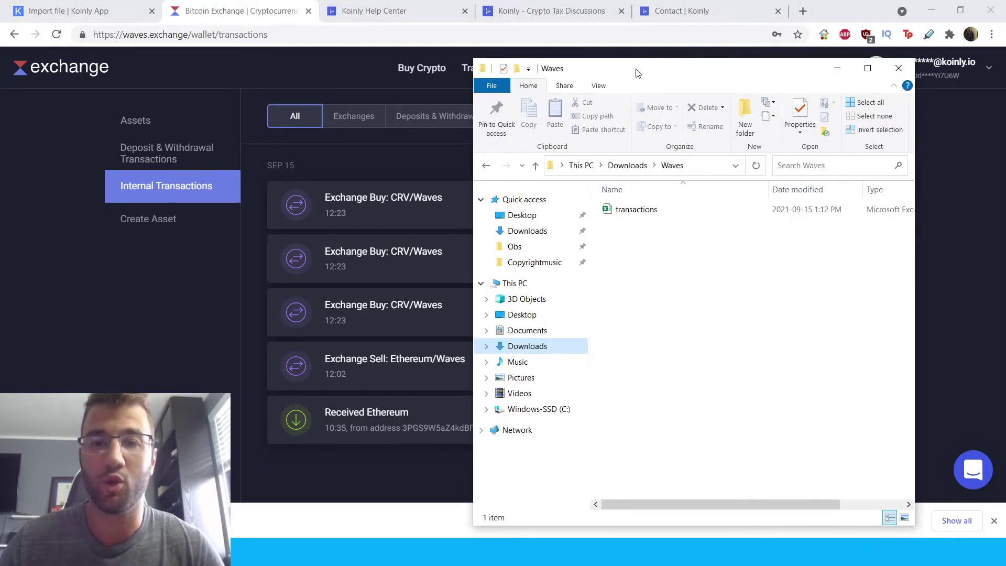
drag(635, 72, 603, 46)
double_click(604, 183)
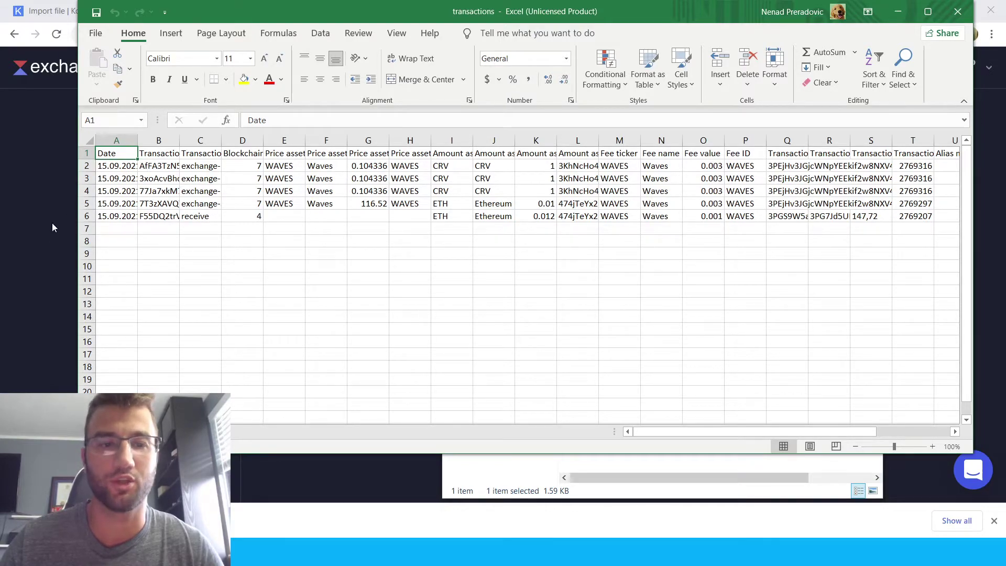
click(52, 241)
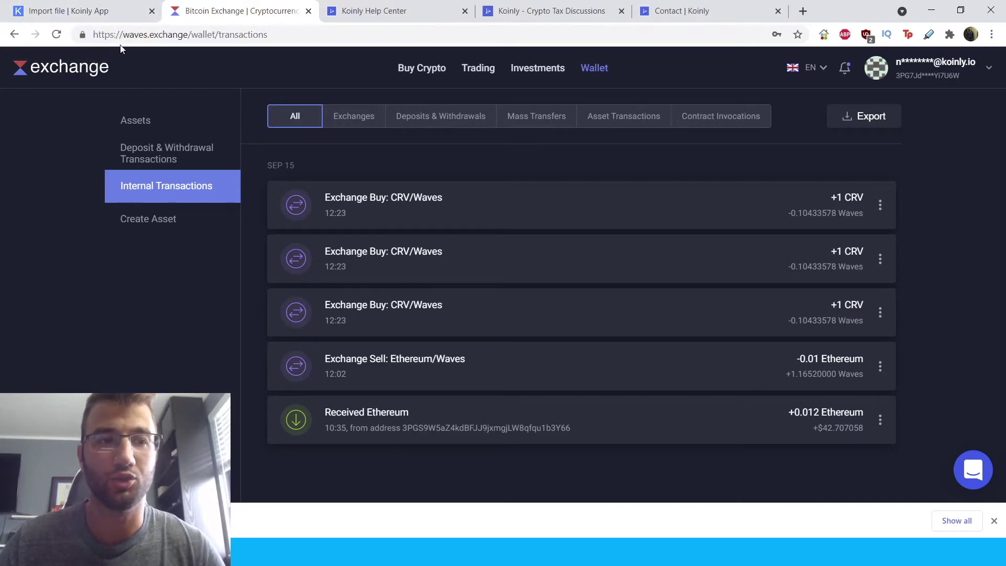
Step: Drop transactions.csv into Koinly's Waves Exchange upload area and import it
click(84, 15)
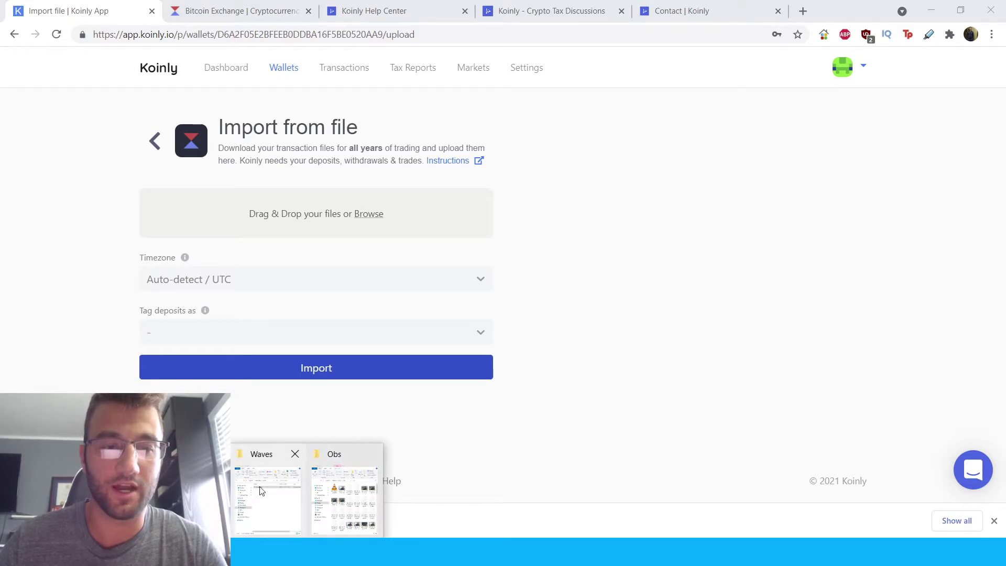
click(283, 471)
drag(611, 184, 294, 212)
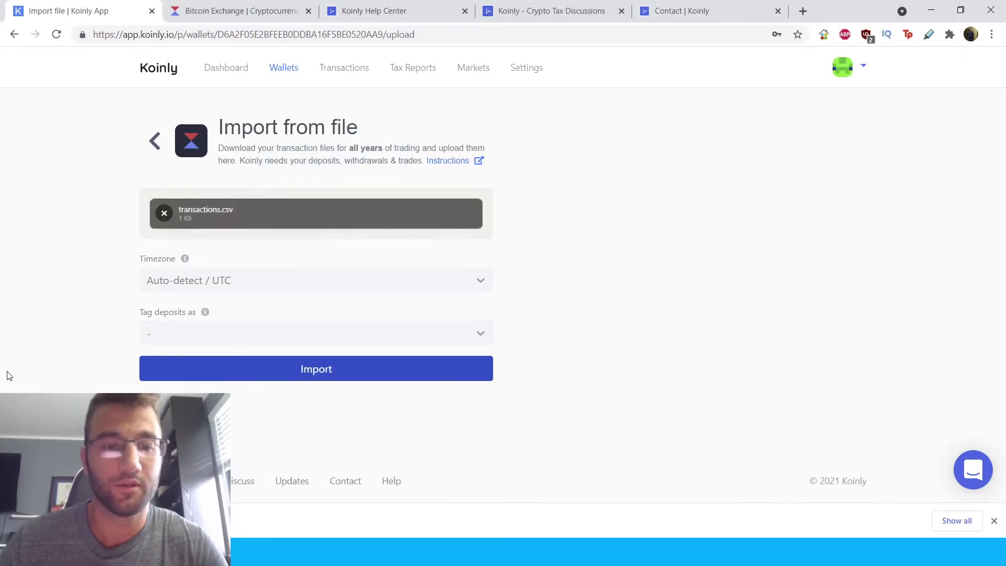
click(330, 376)
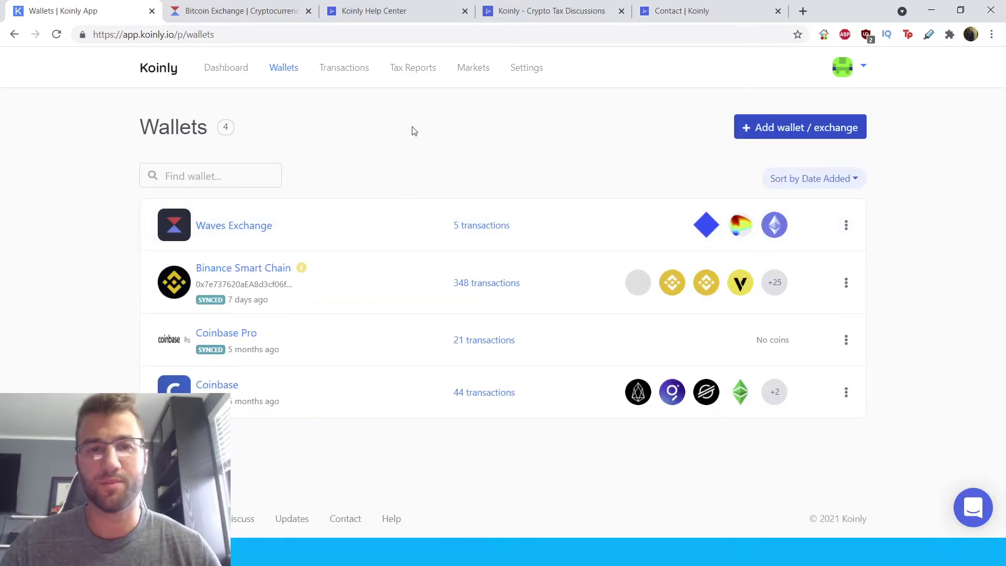
Step: Review the 2021 - 22 tax summary, highlighting the -A$401.34 capital gains figure
click(412, 69)
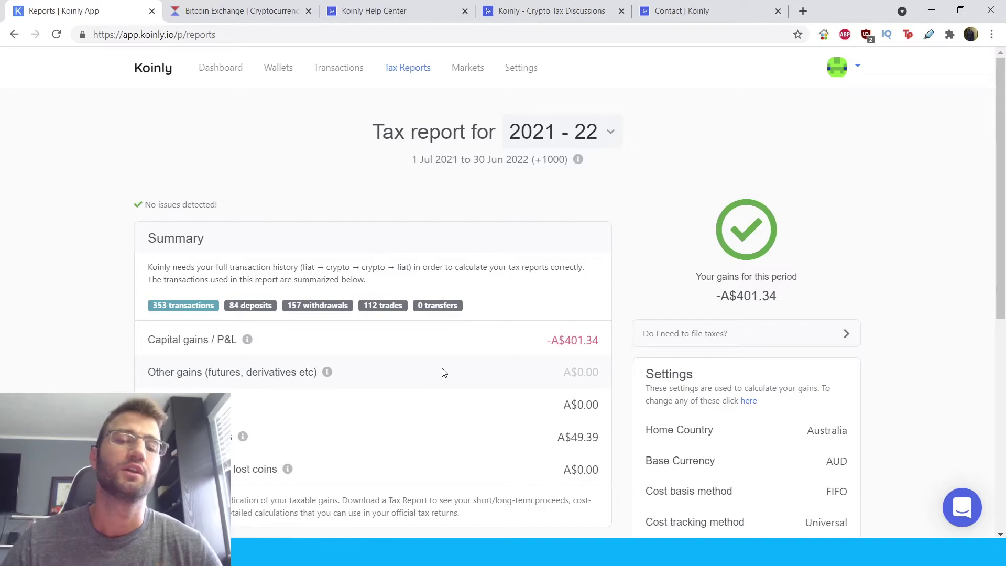
scroll(443, 342, down, 2)
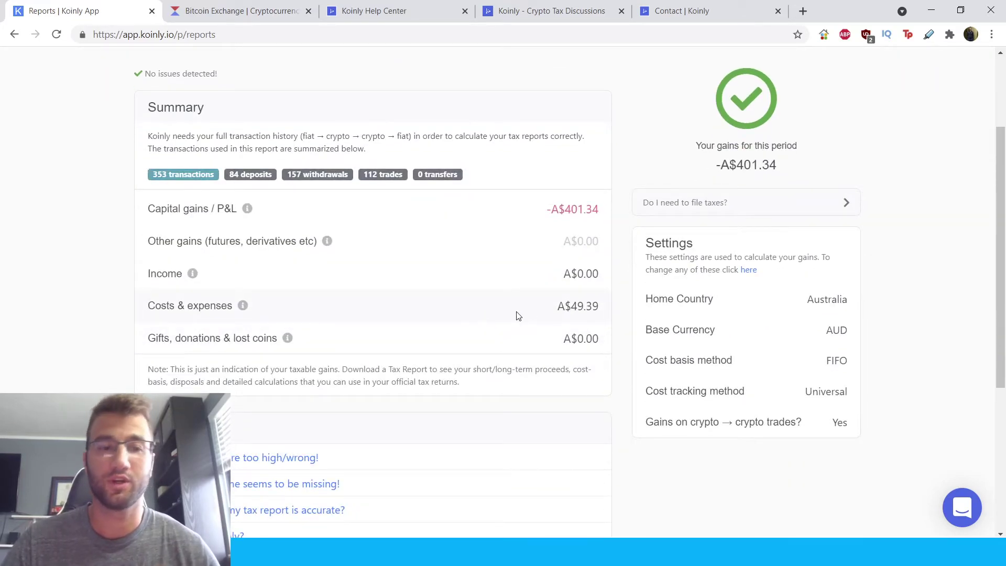
scroll(398, 288, up, 1)
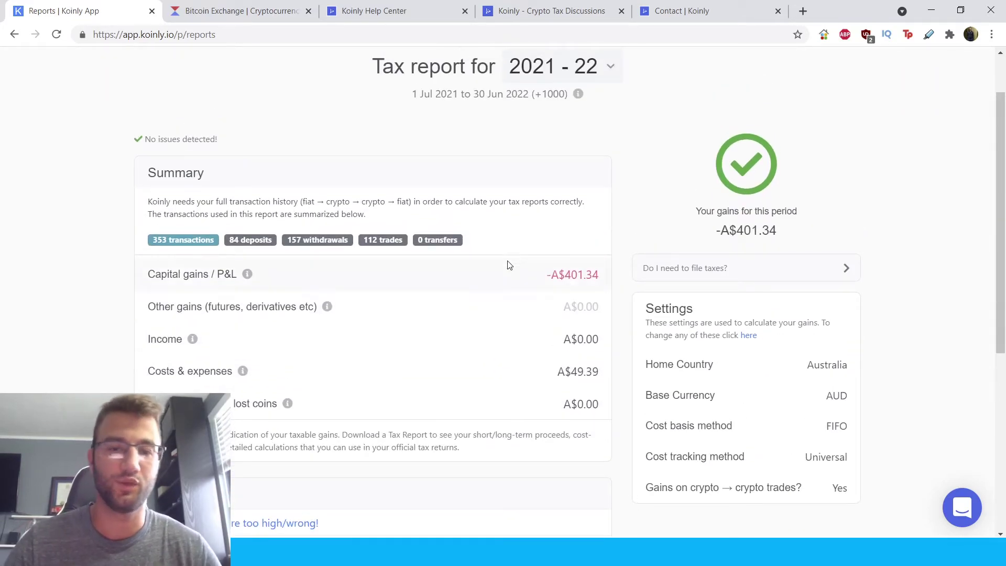
drag(547, 275, 577, 275)
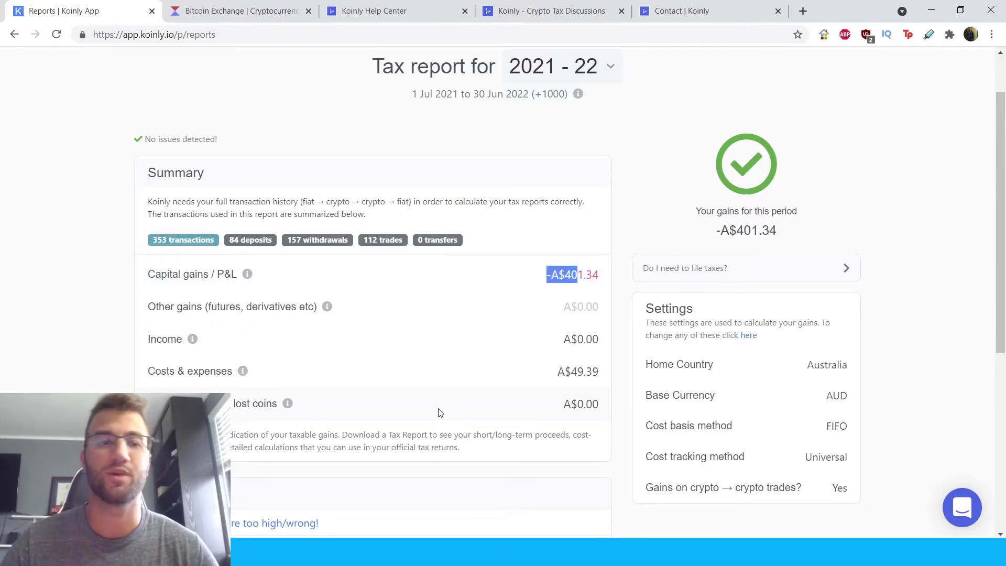
scroll(424, 409, down, 2)
scroll(411, 405, down, 2)
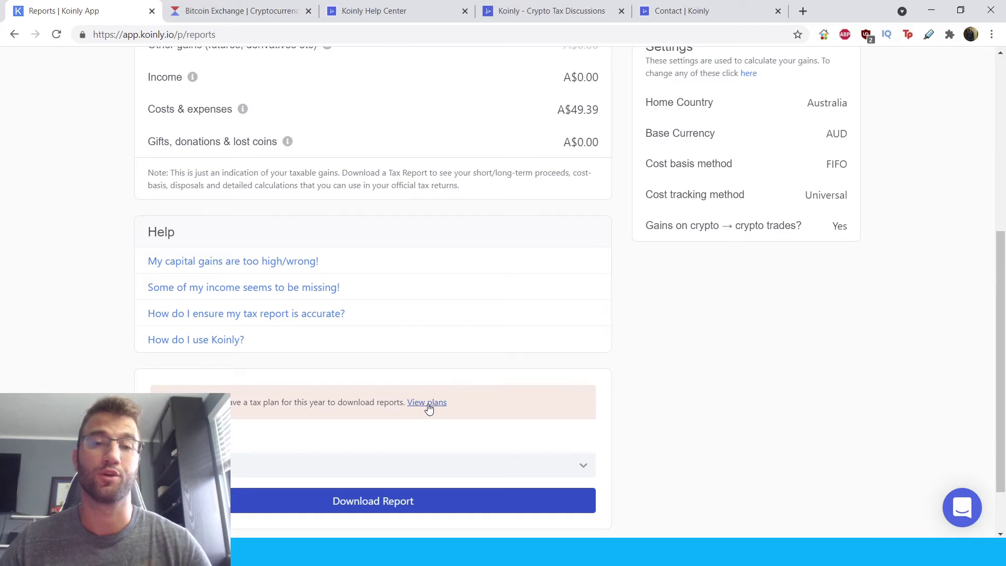
scroll(654, 294, up, 1)
scroll(655, 294, up, 2)
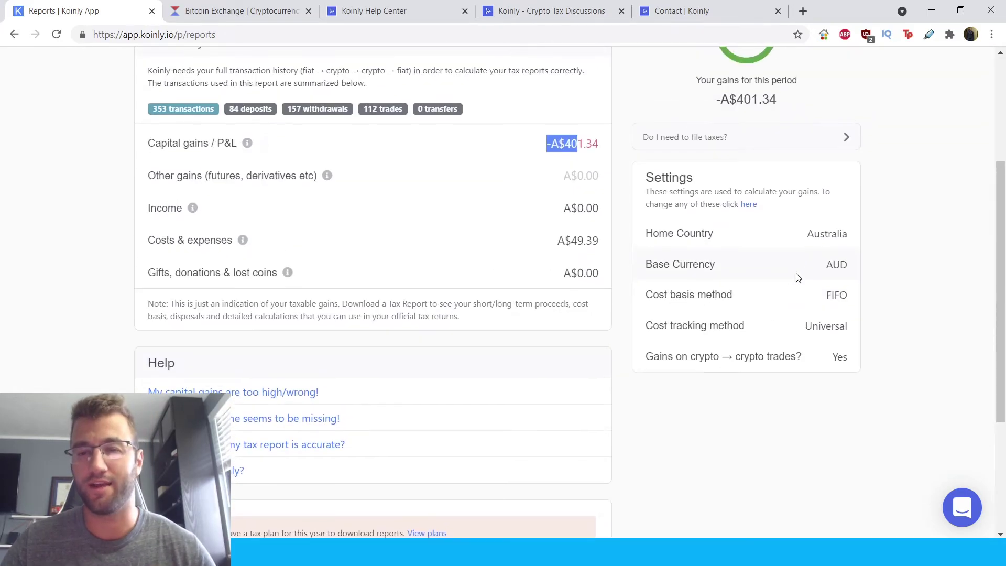
scroll(797, 276, down, 4)
Step: Look through the report type options without choosing one, then open the per-country report-types note
click(457, 404)
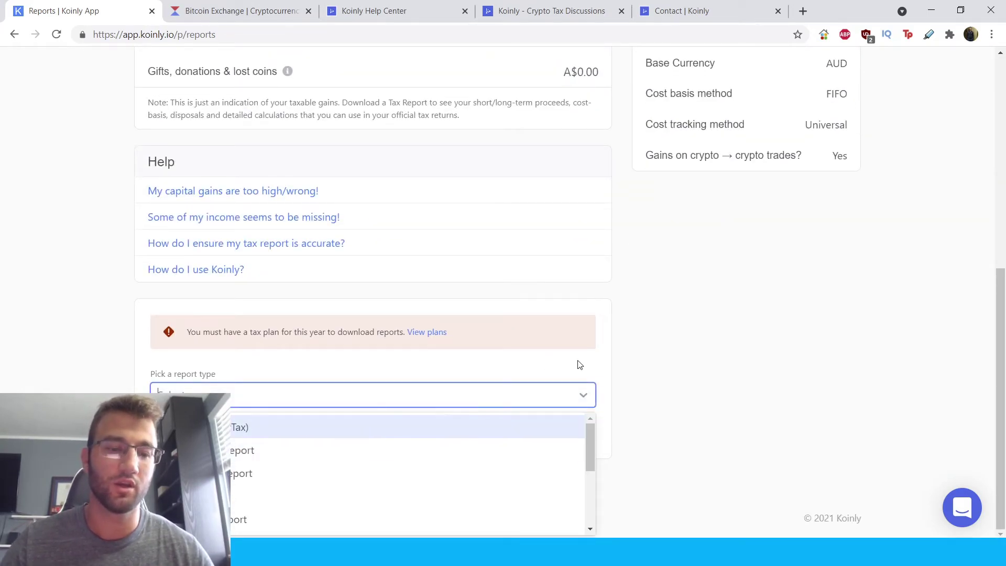
click(619, 361)
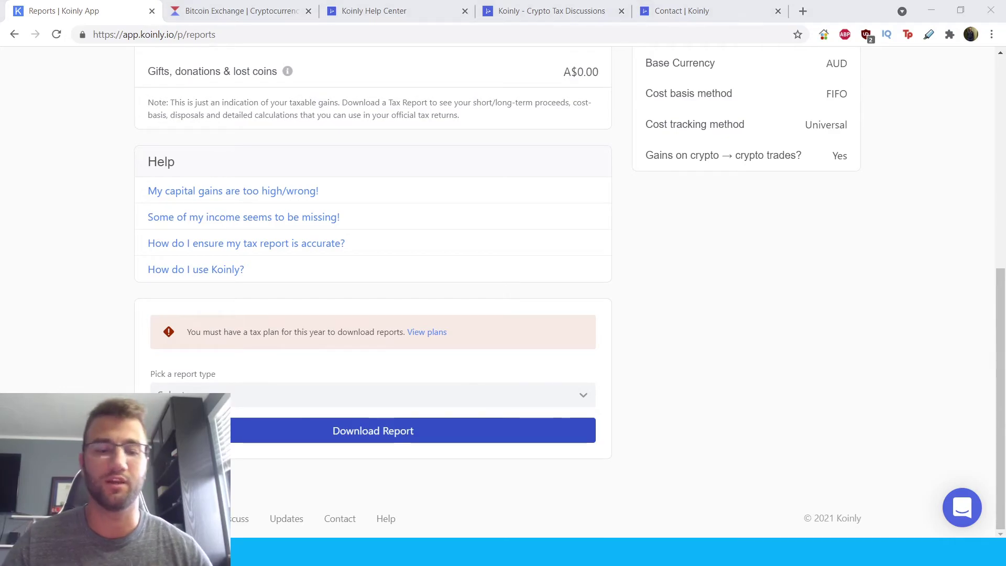
mouse_move(436, 553)
click(533, 512)
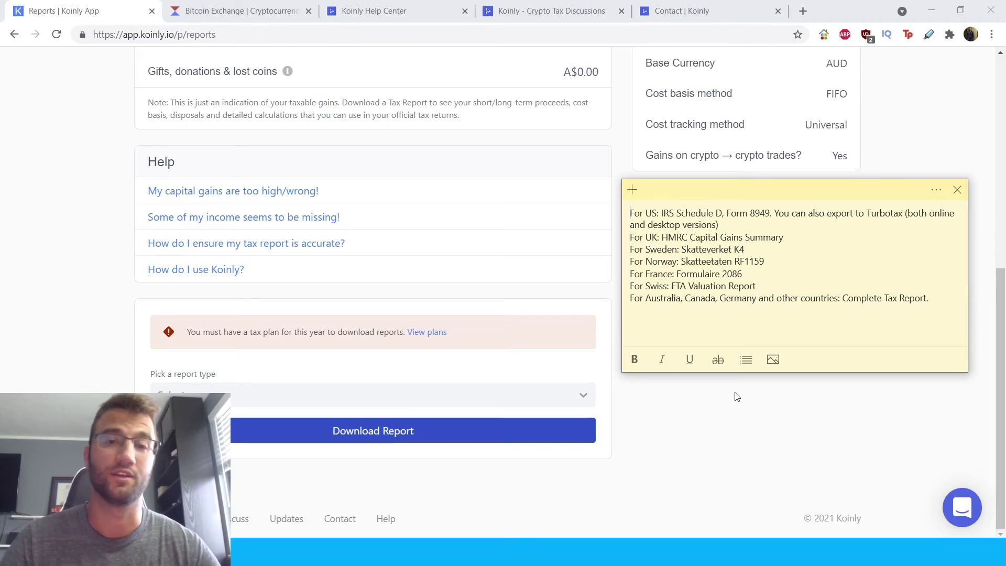
Step: Dismiss the report-types note and switch to the Koinly Help Center
click(404, 348)
click(360, 20)
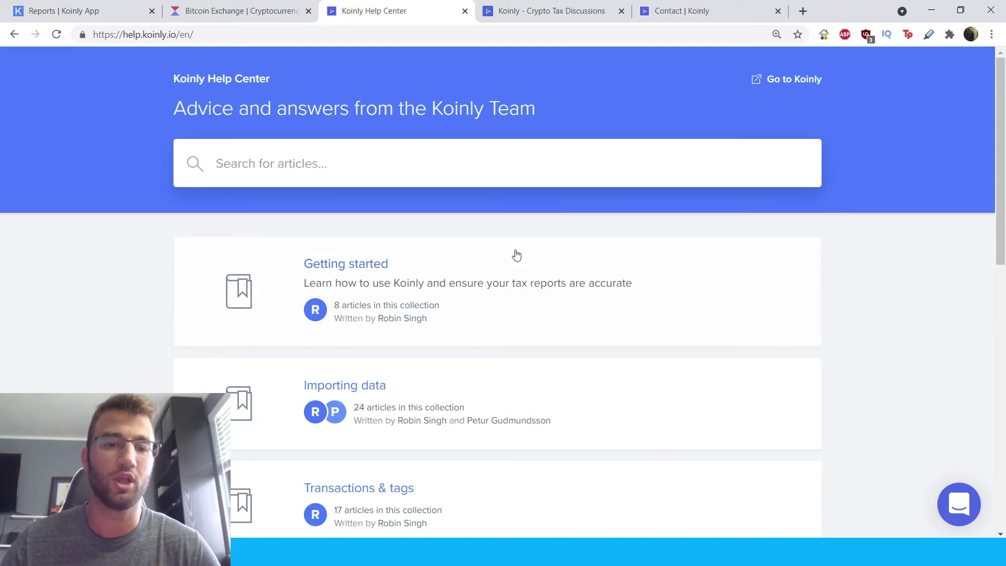
Step: Open the Getting started collection, then switch to the Koinly Crypto Tax Discussions forum
click(372, 278)
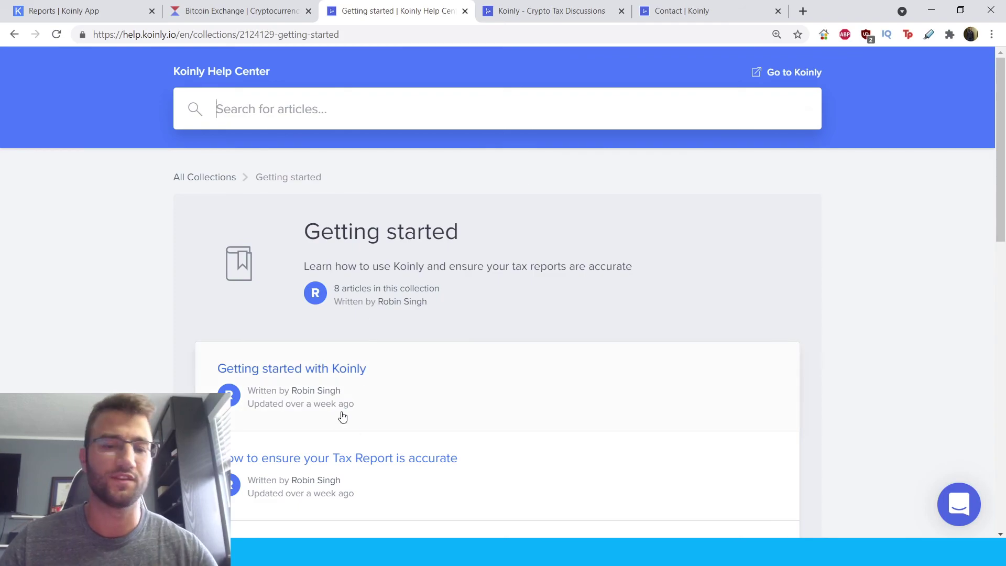
click(549, 13)
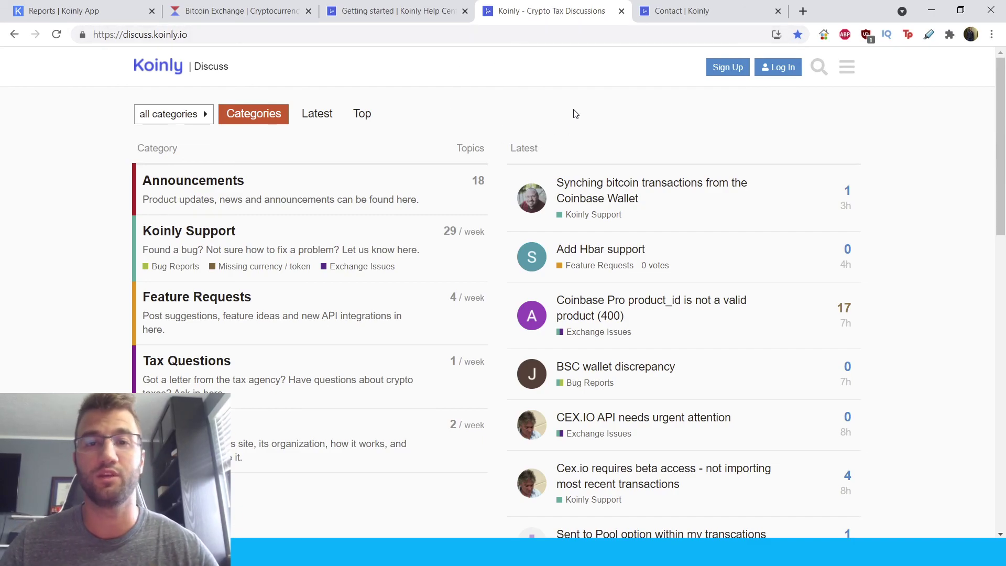
Step: Switch to the Contact | Koinly page showing chat and email support options
click(677, 12)
mouse_move(725, 74)
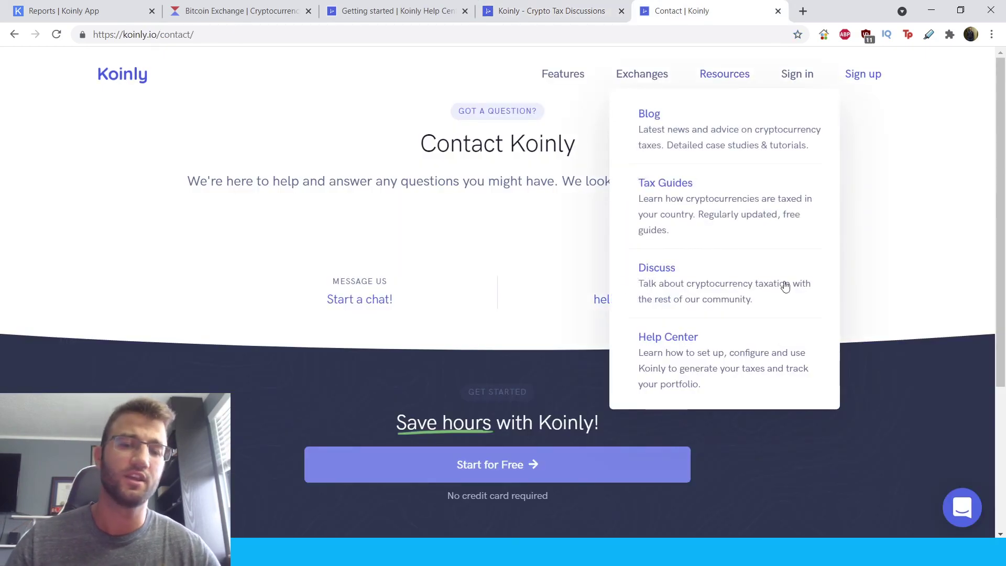